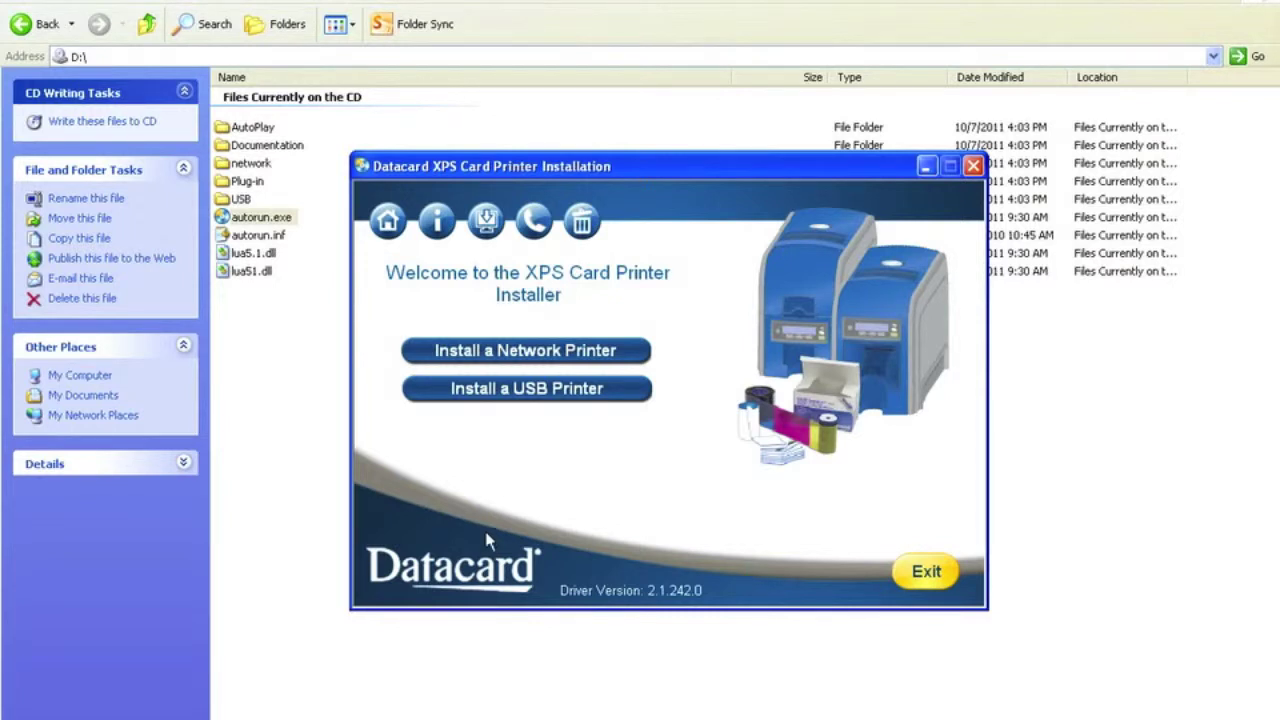
# Step: Start the USB printer install, accept the EULA, and advance through the Prepare Printer slides
pyautogui.click(533, 398)
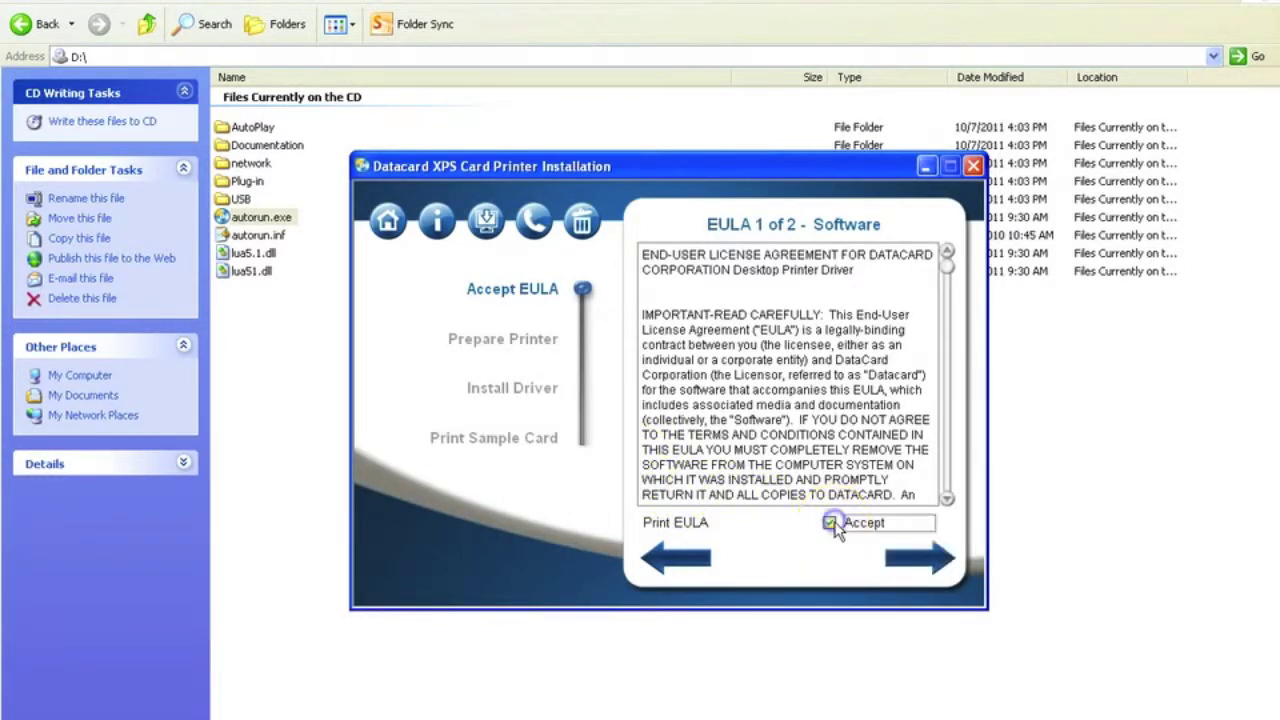
pyautogui.click(906, 568)
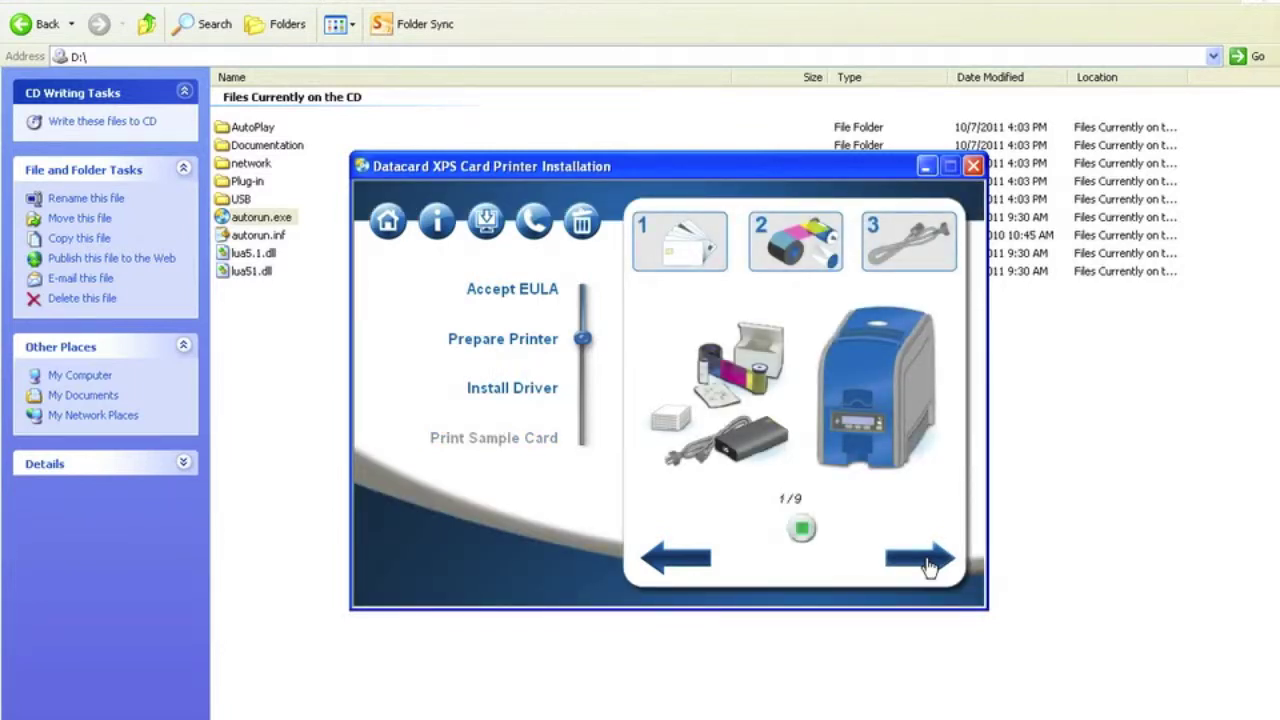
pyautogui.click(928, 567)
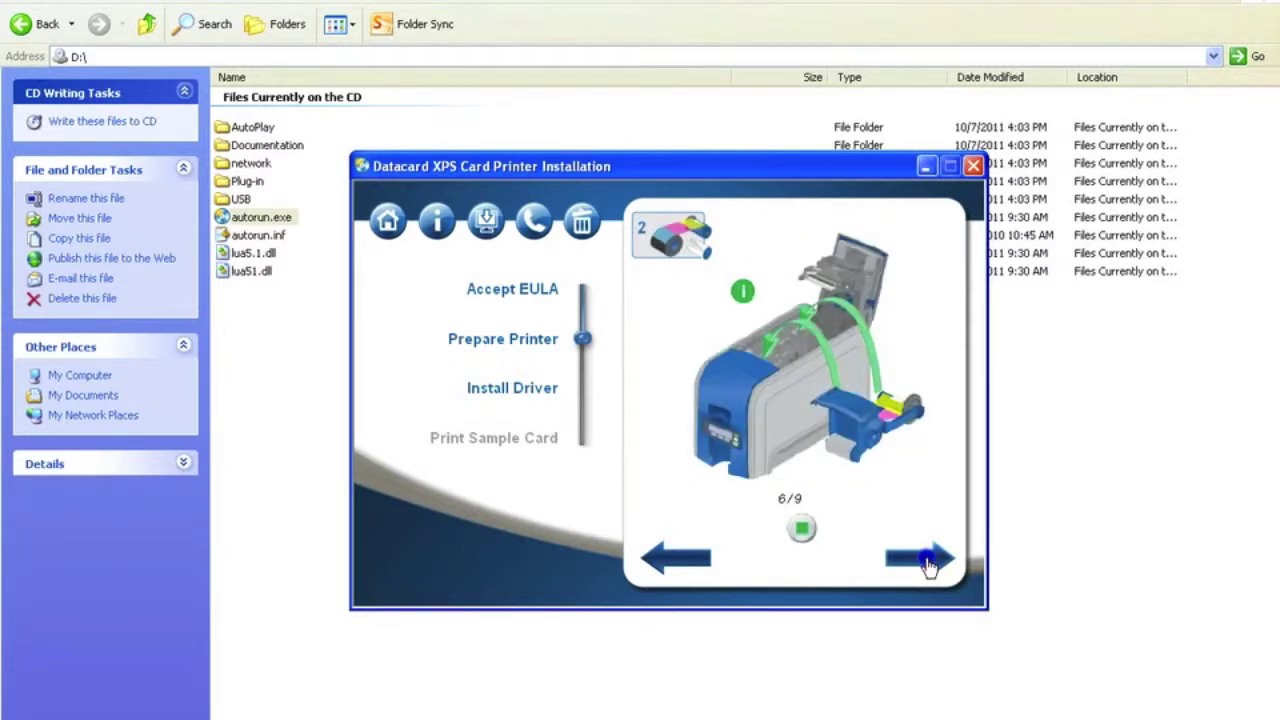
pyautogui.click(928, 567)
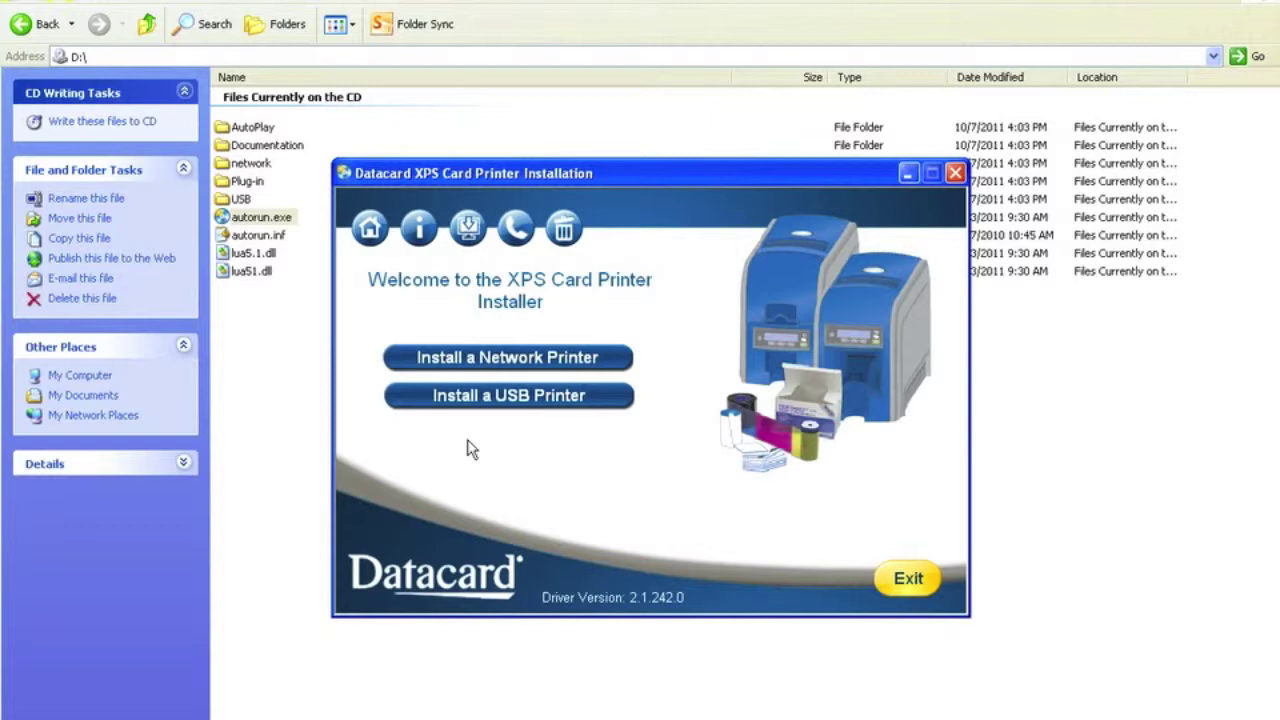
# Step: Begin the network printer install and accept the EULA licence agreement
pyautogui.click(478, 357)
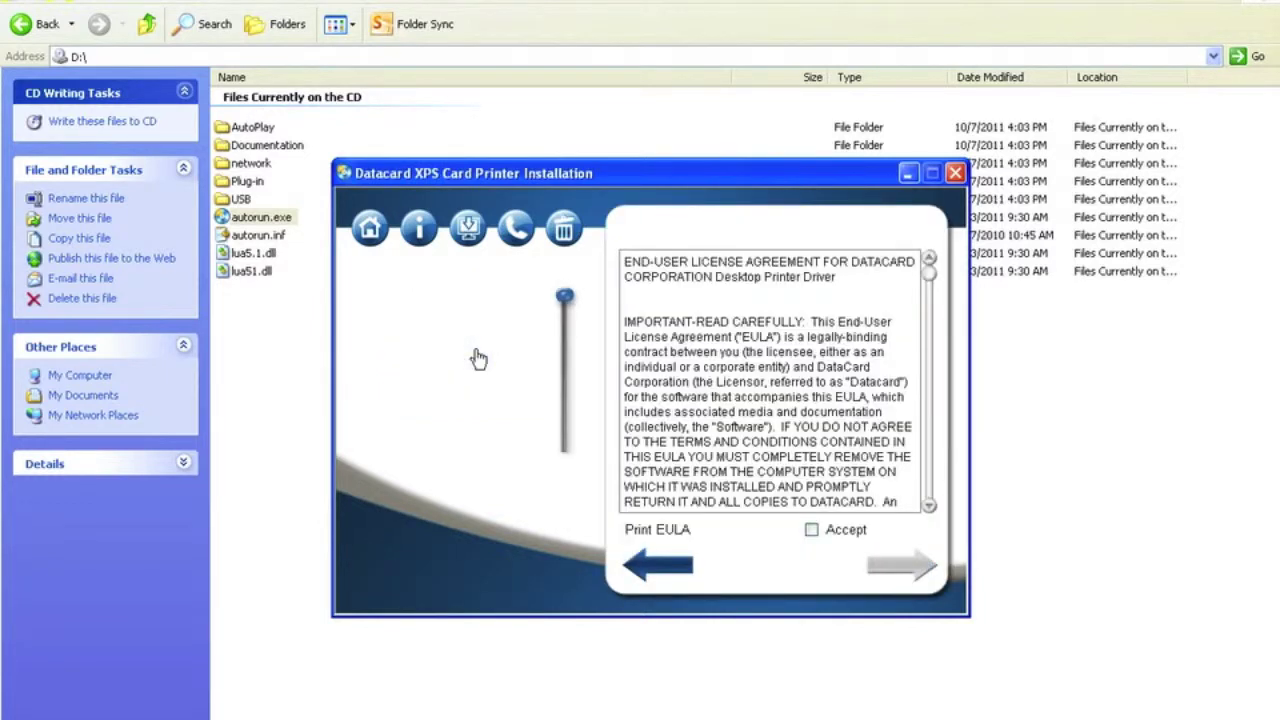
pyautogui.click(812, 530)
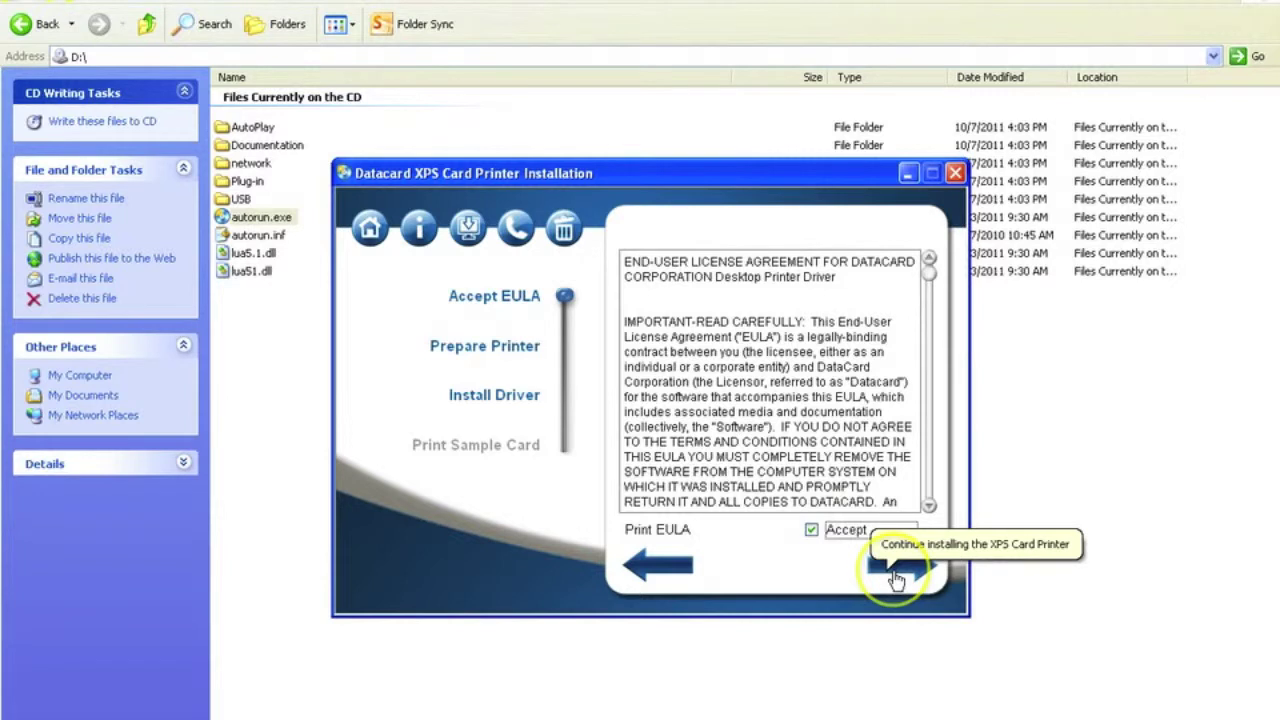
pyautogui.click(897, 580)
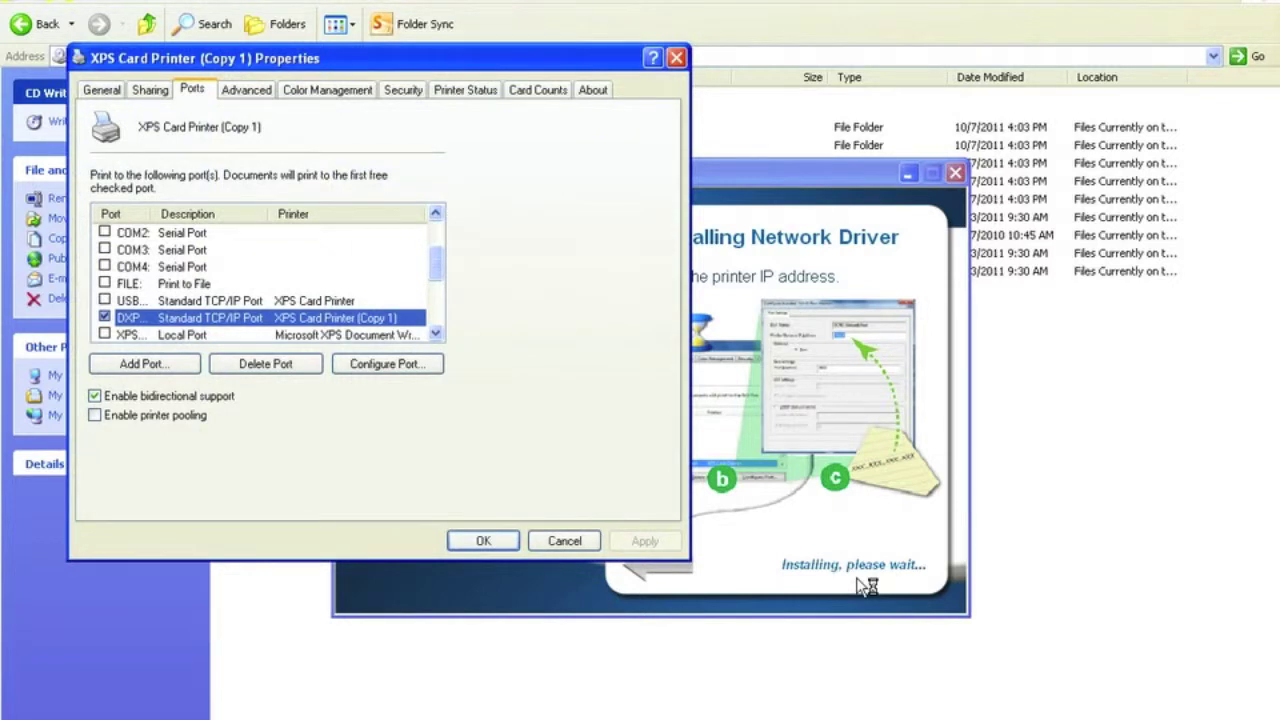
# Step: Confirm the DXP01 port's TCP/IP address as 17.17.1.42 and close Printer Properties
pyautogui.click(388, 366)
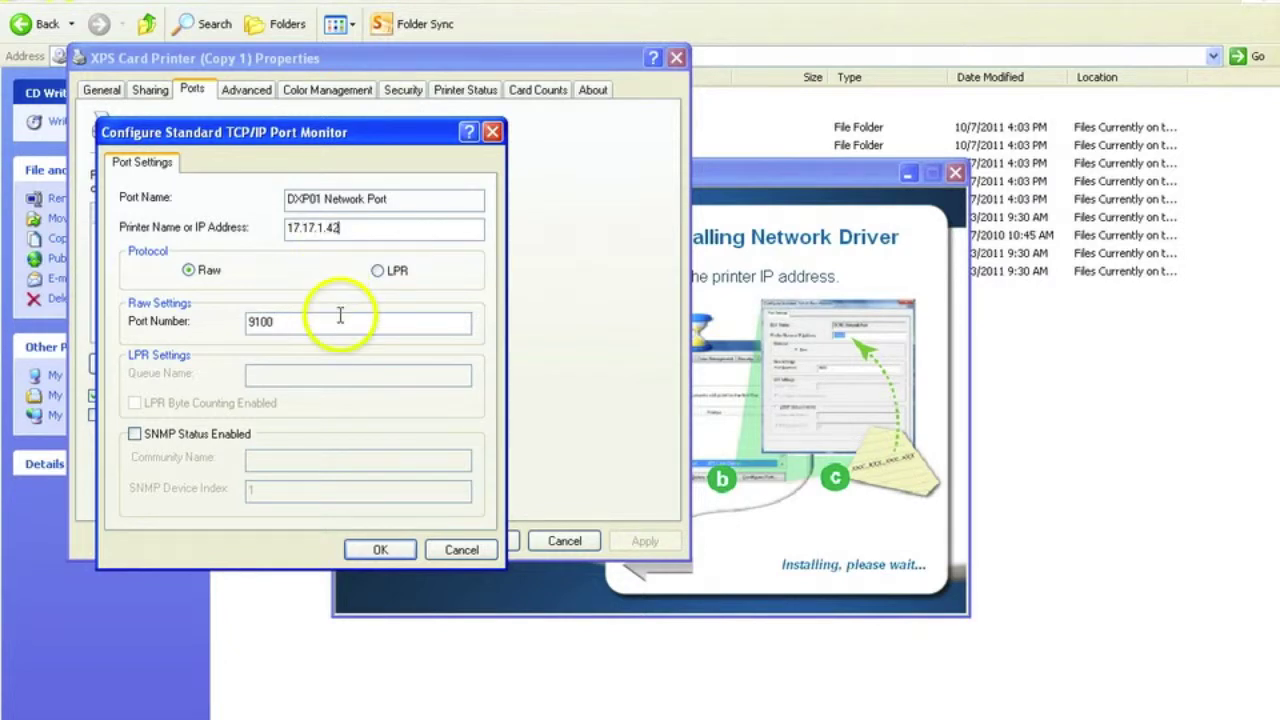
pyautogui.click(375, 551)
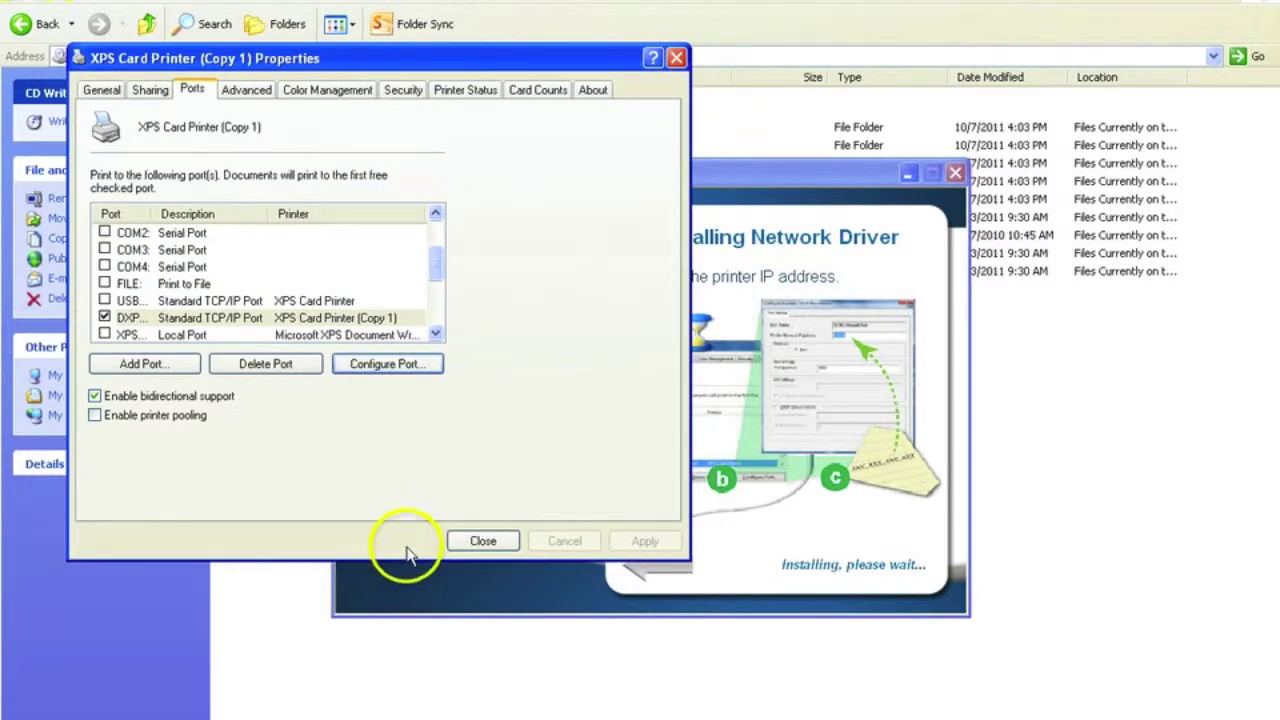
pyautogui.click(483, 541)
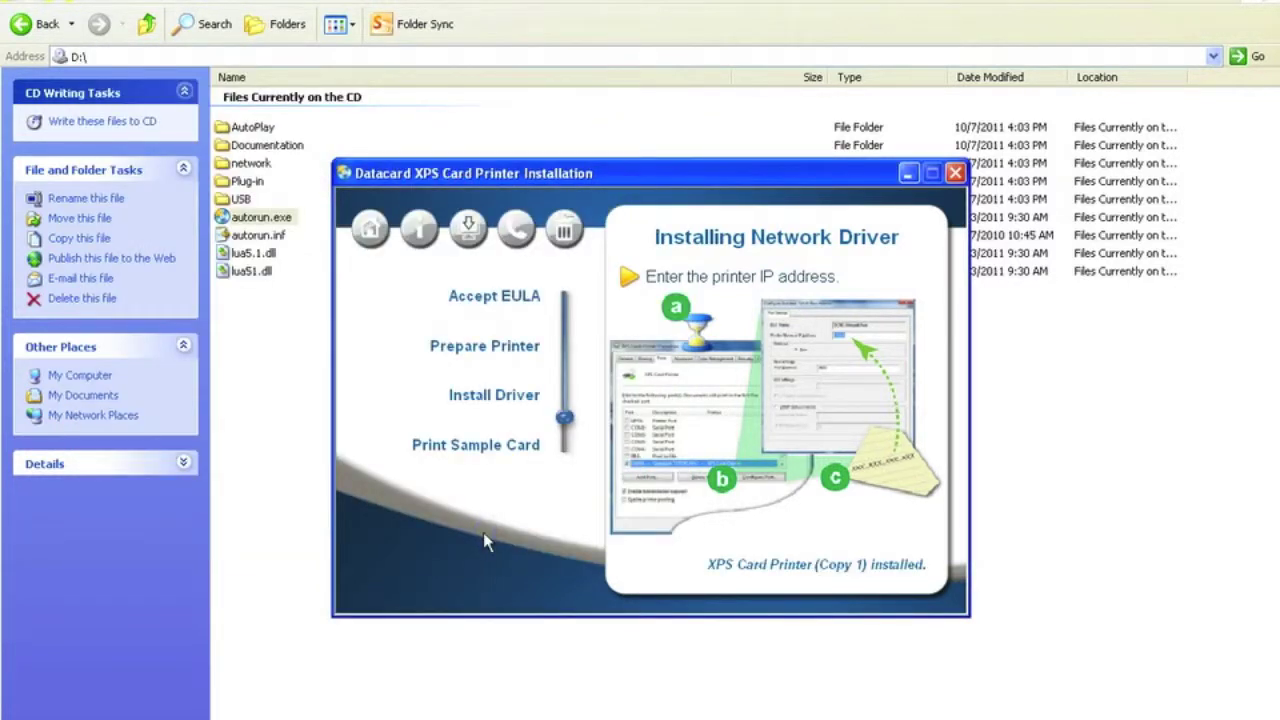